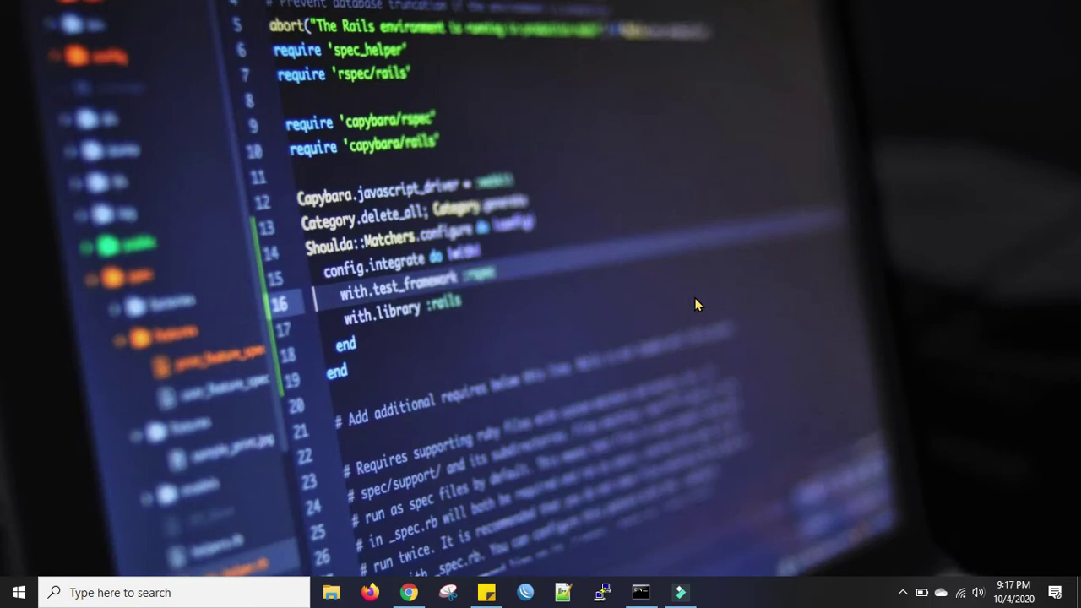
Launch Chrome, go to mxtoolbox.com and bring up its Blacklists check page
left_click(409, 592)
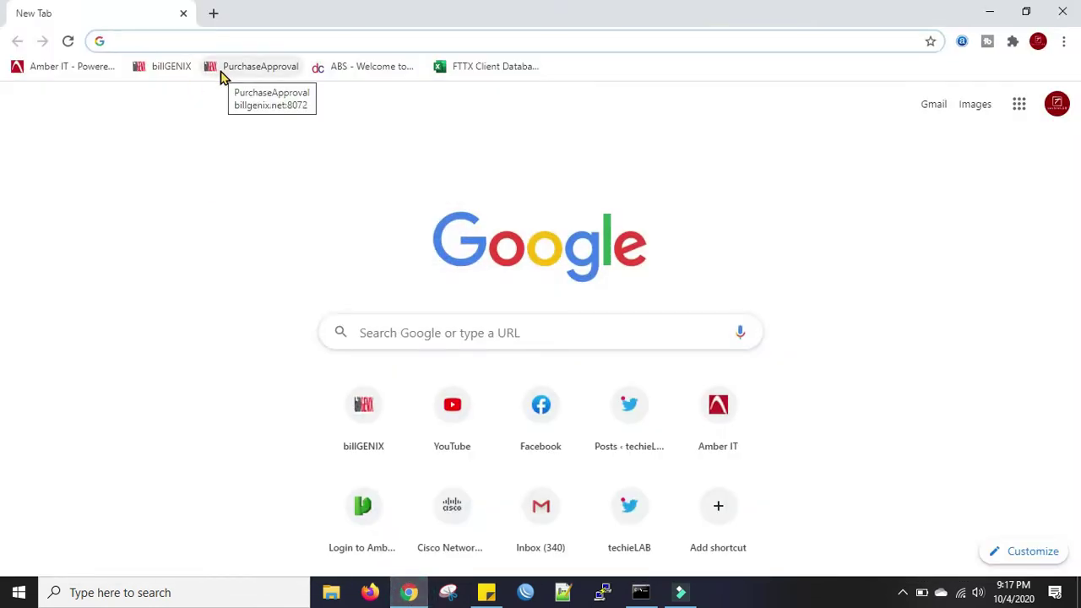
type("mxt")
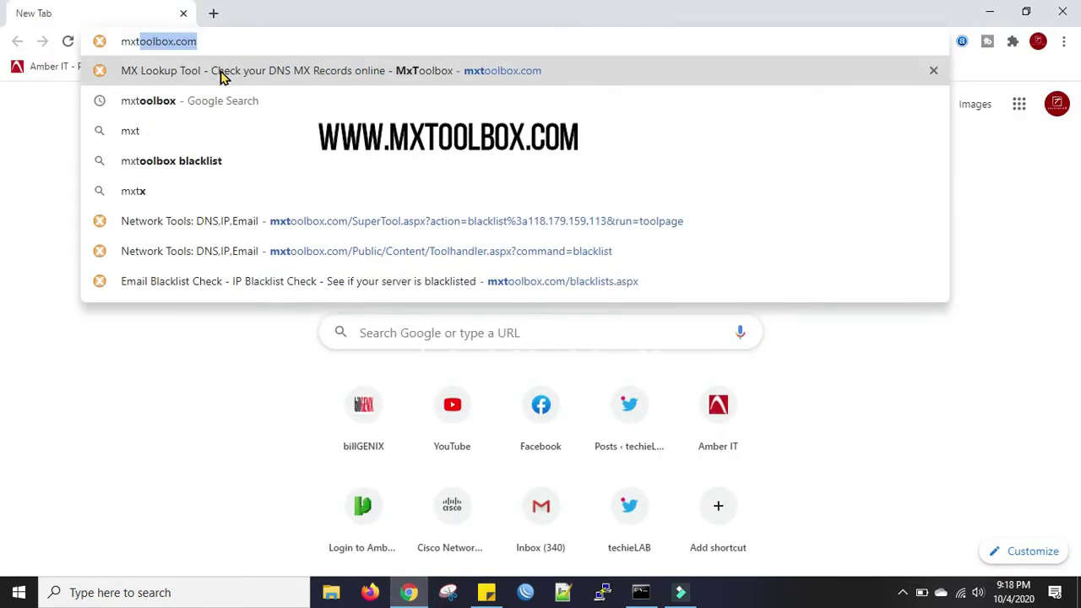
left_click(222, 75)
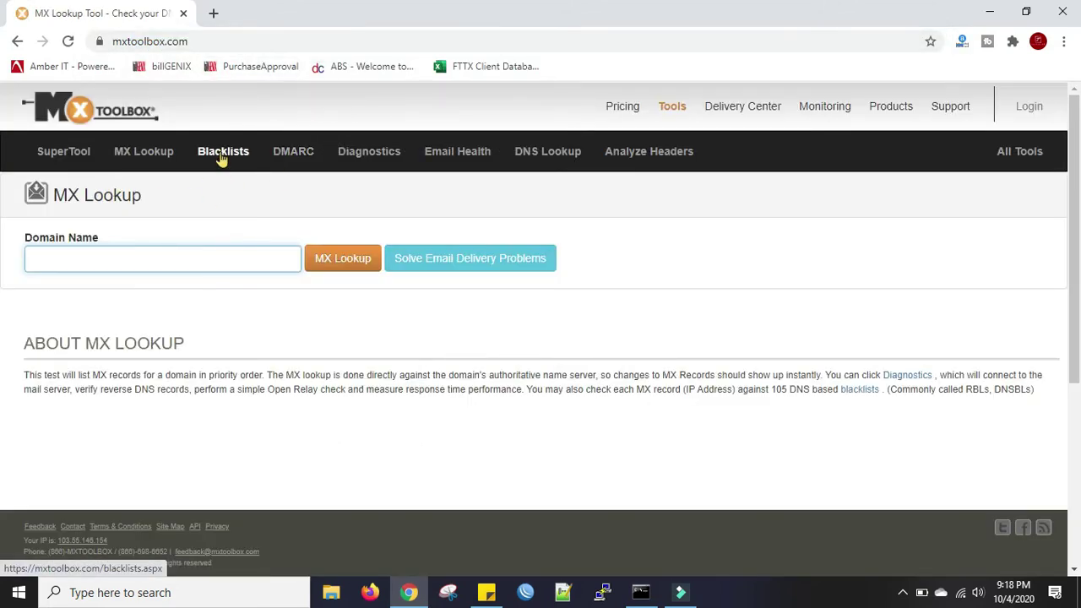
left_click(221, 159)
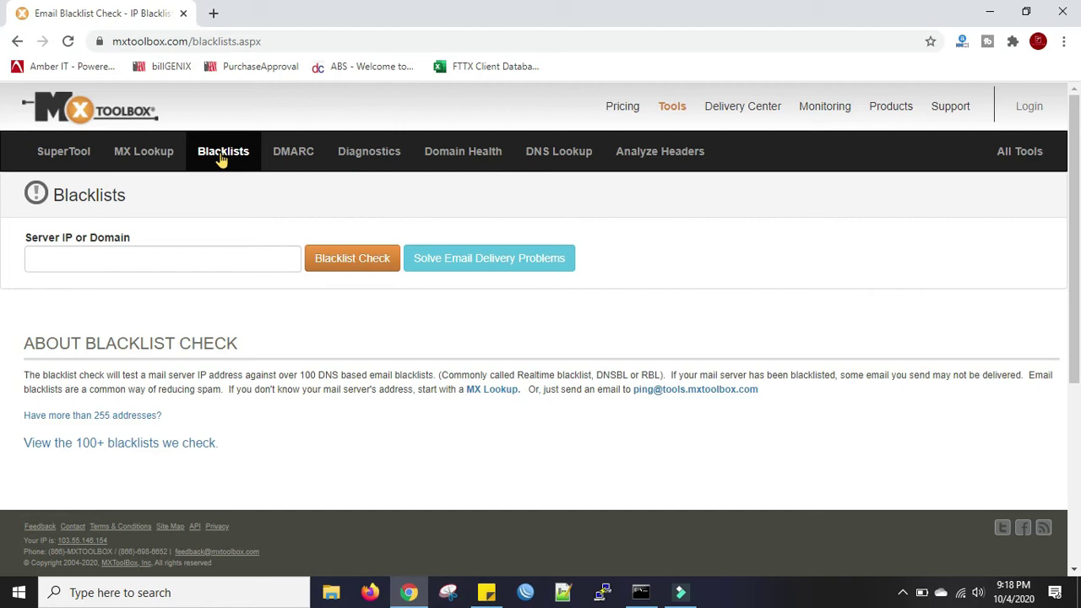
Blacklist-check 118.179.190.206, revealing 2 of 87 listings: CBL and Spamhaus ZEN
left_click(176, 255)
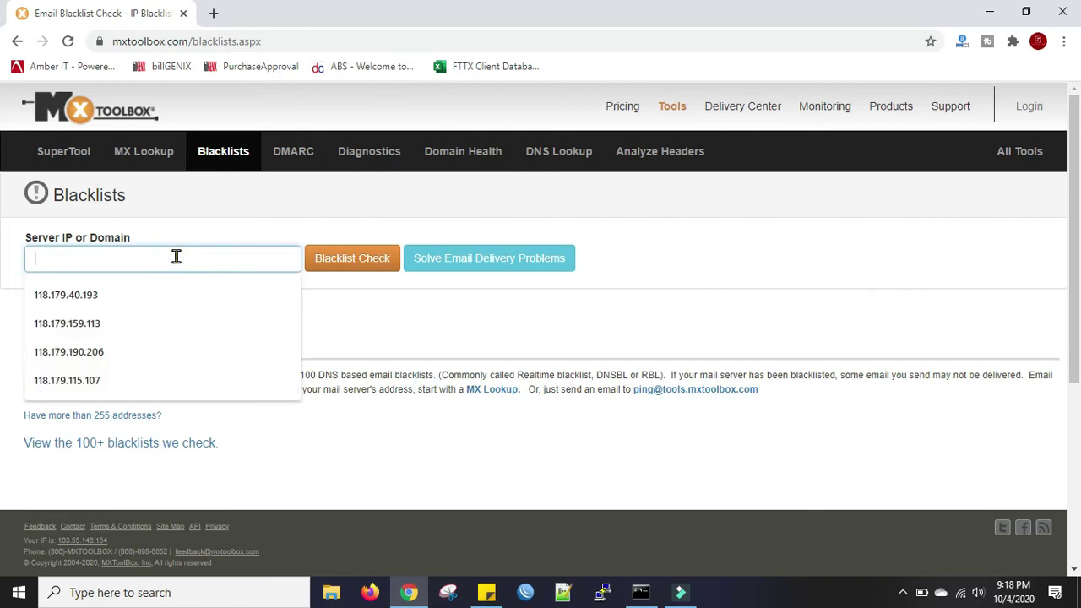
type("118.")
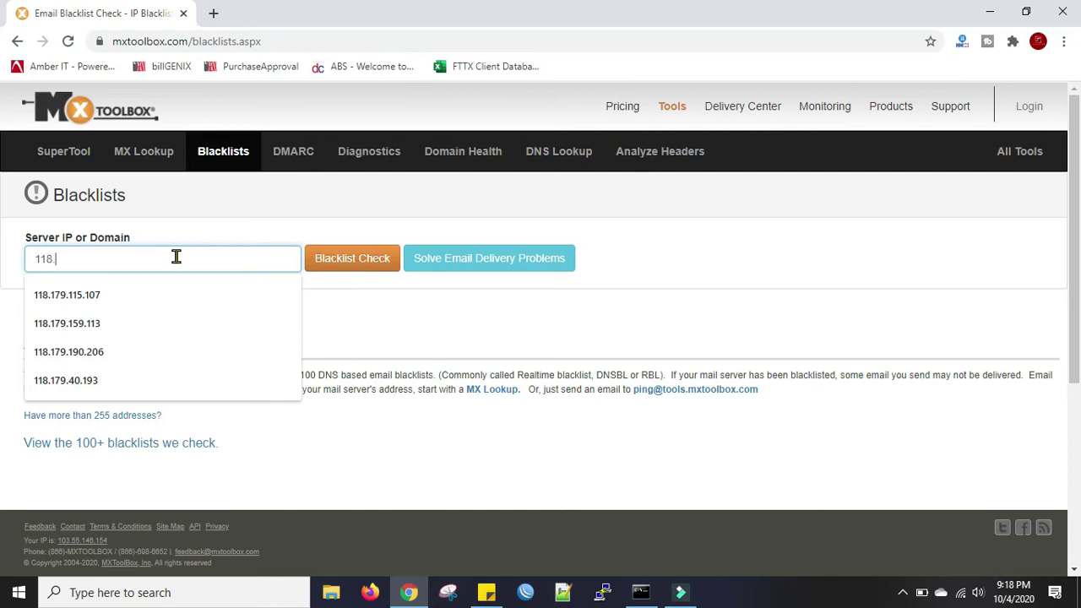
key("Down")
key("Down")
key("Down")
key("Return")
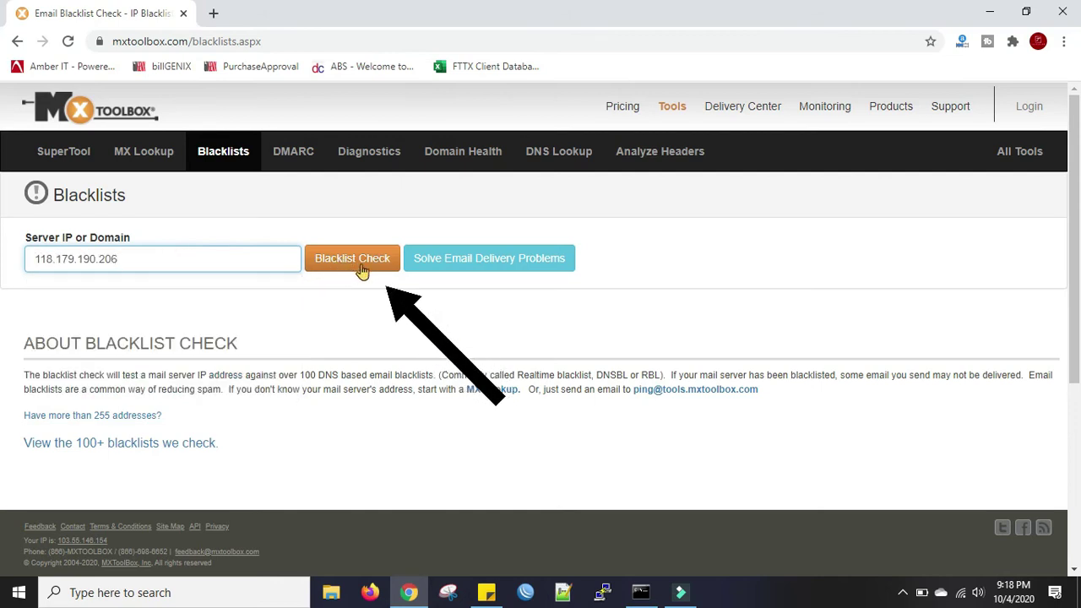
left_click(361, 267)
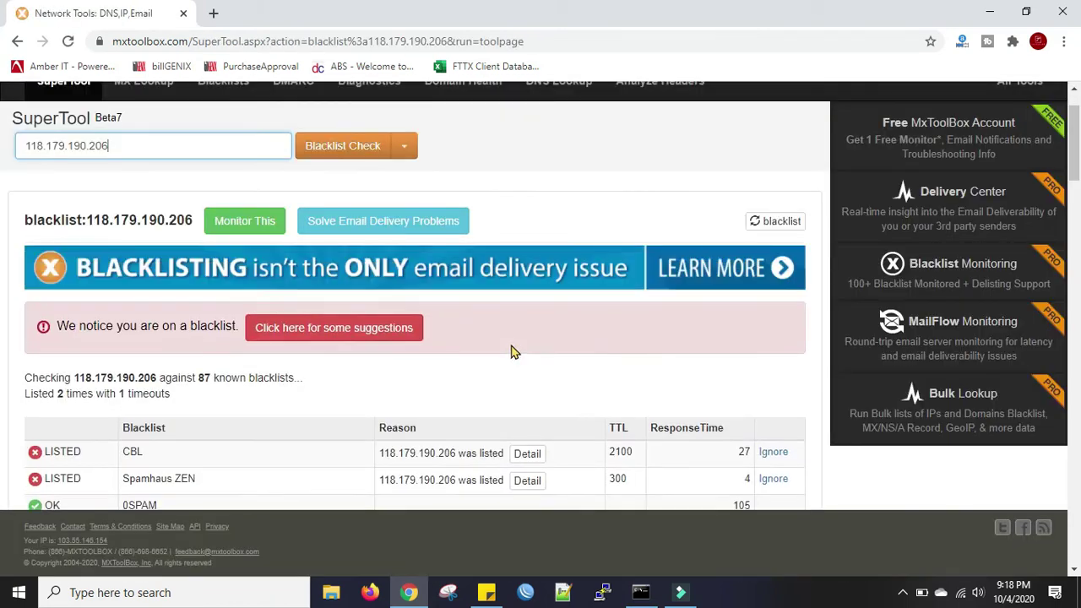
scroll(510, 352, "down", 1)
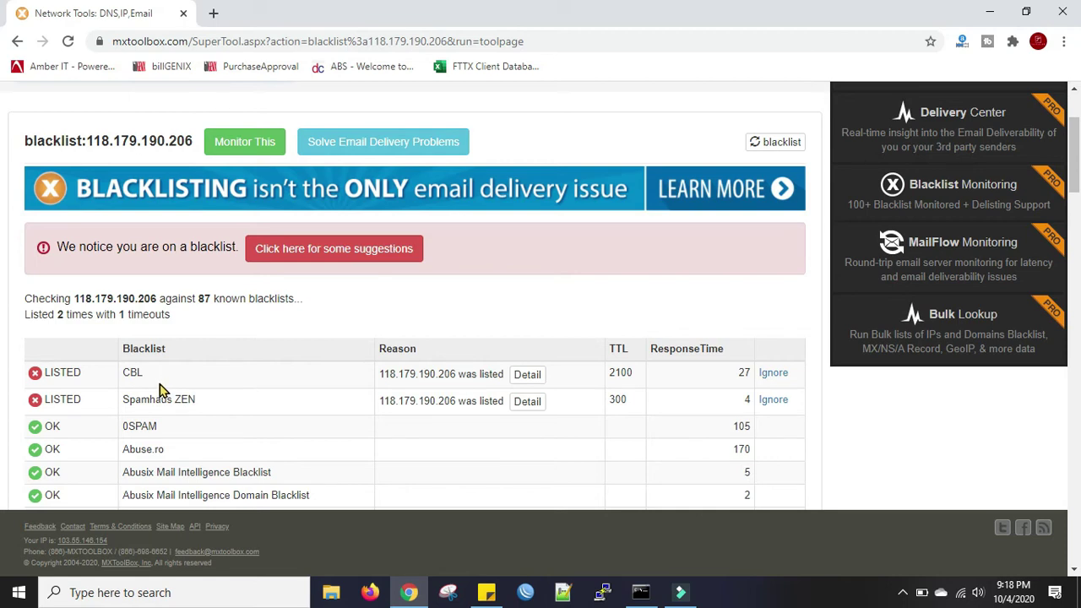
From the CBL listing details, open the abuseat.org link in a new tab
left_click(529, 377)
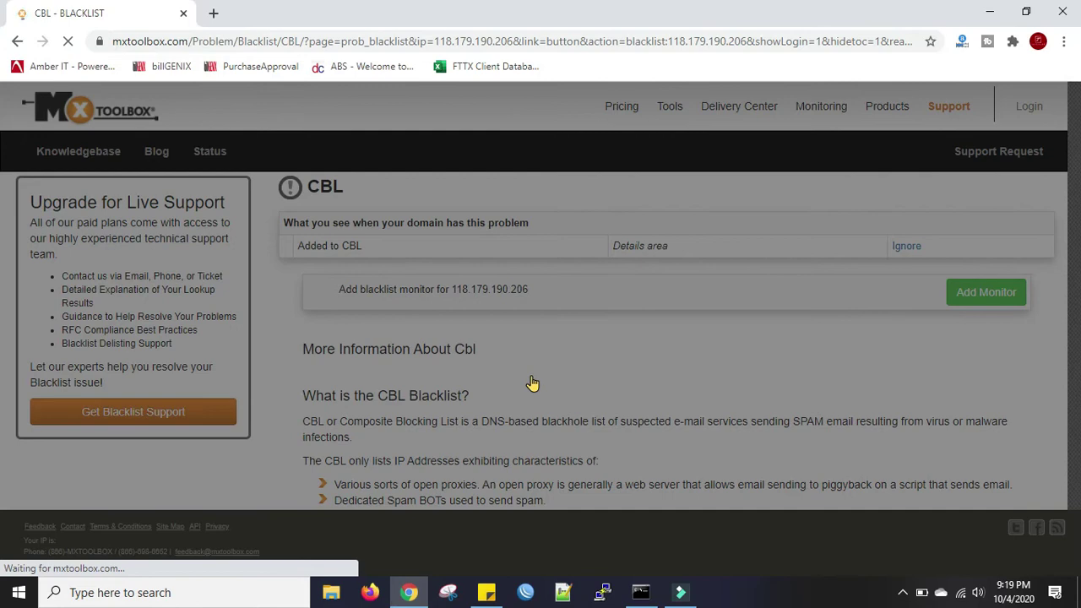
scroll(622, 294, "down", 2)
scroll(634, 312, "down", 1)
scroll(671, 341, "down", 1)
scroll(668, 335, "down", 1)
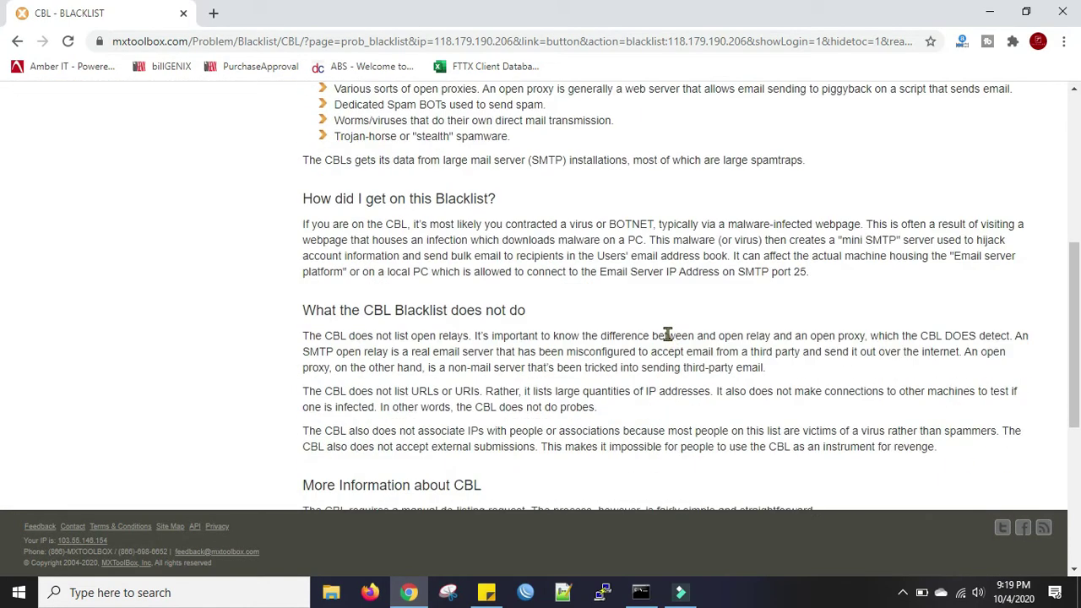
scroll(668, 335, "down", 1)
scroll(667, 336, "down", 2)
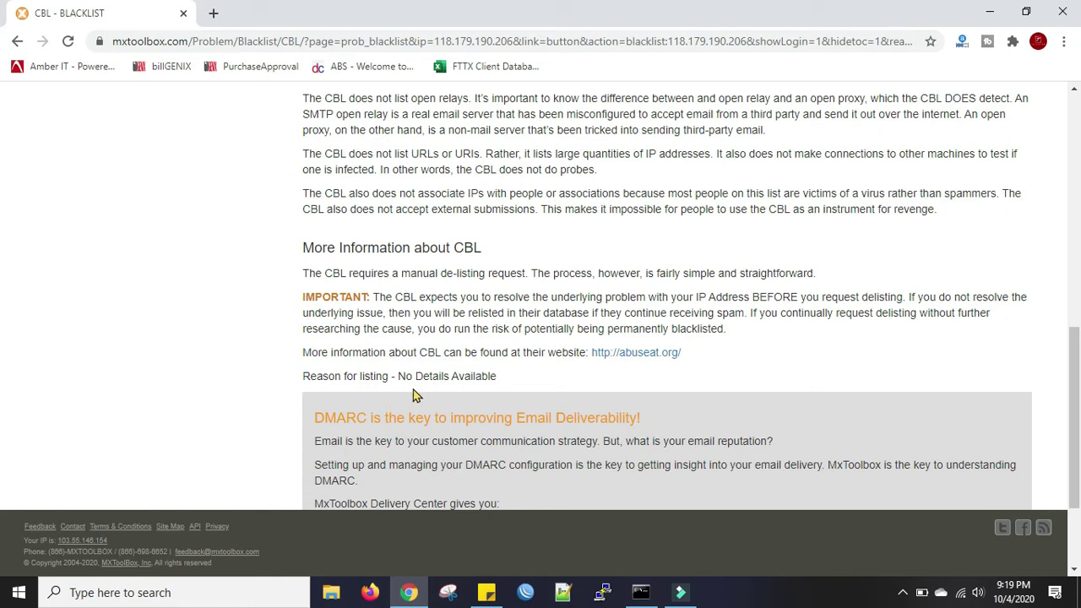
right_click(635, 360)
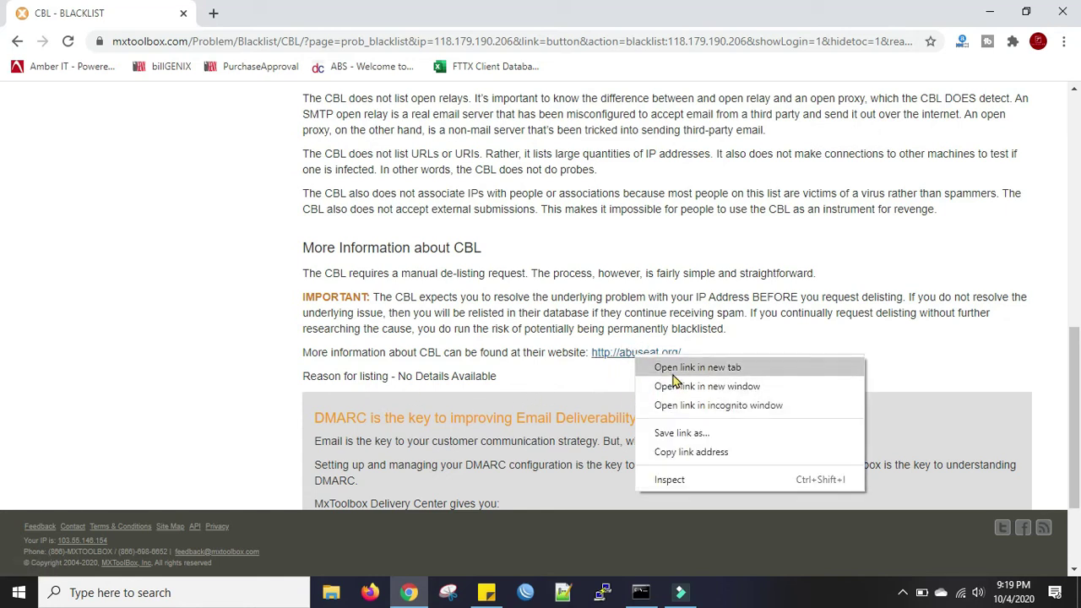
left_click(674, 368)
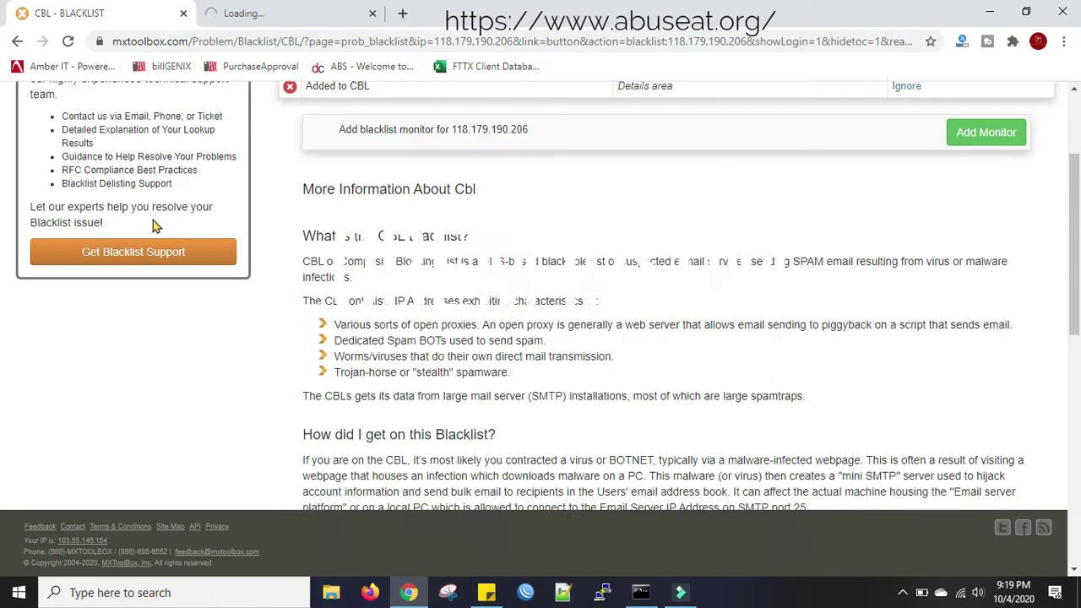
Copy the listed IP 118.179.190.206 and switch to the abuseat.org tab
scroll(155, 226, "up", 3)
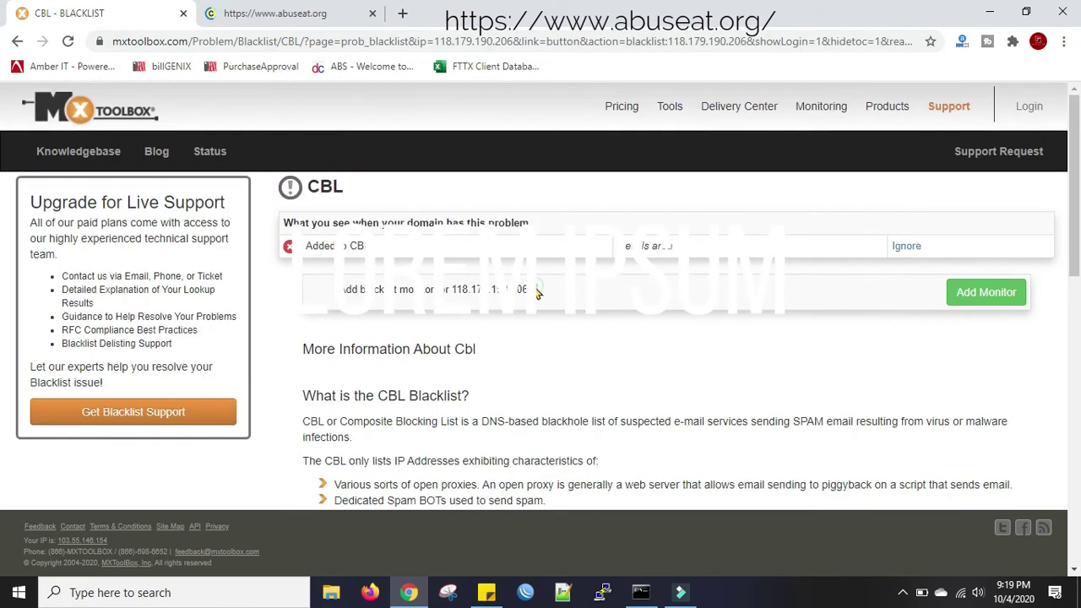
left_click_drag(529, 289, 454, 287)
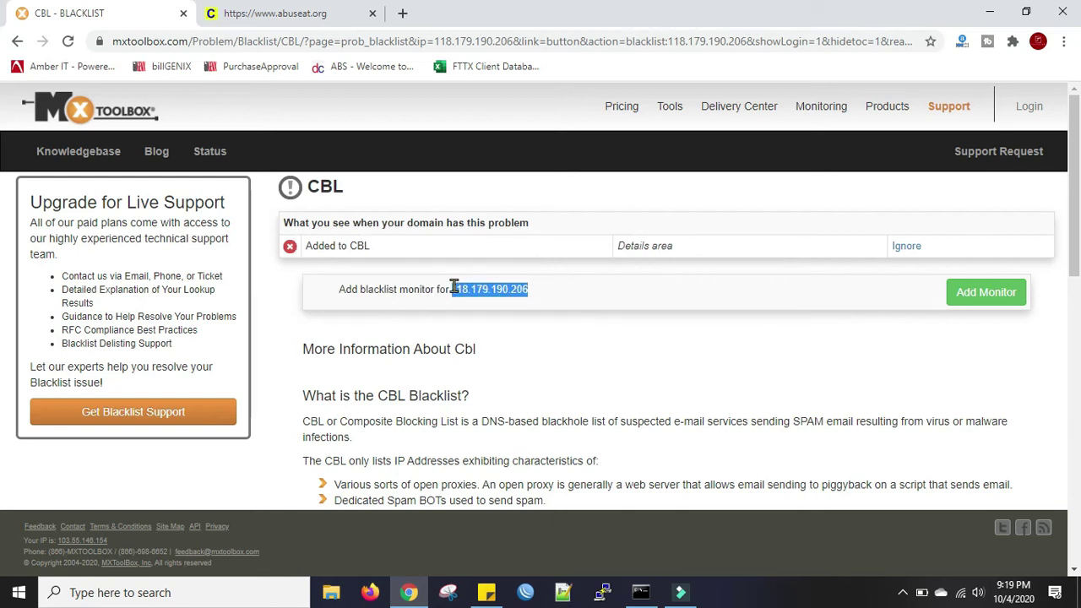
right_click(482, 288)
left_click(510, 308)
left_click(279, 12)
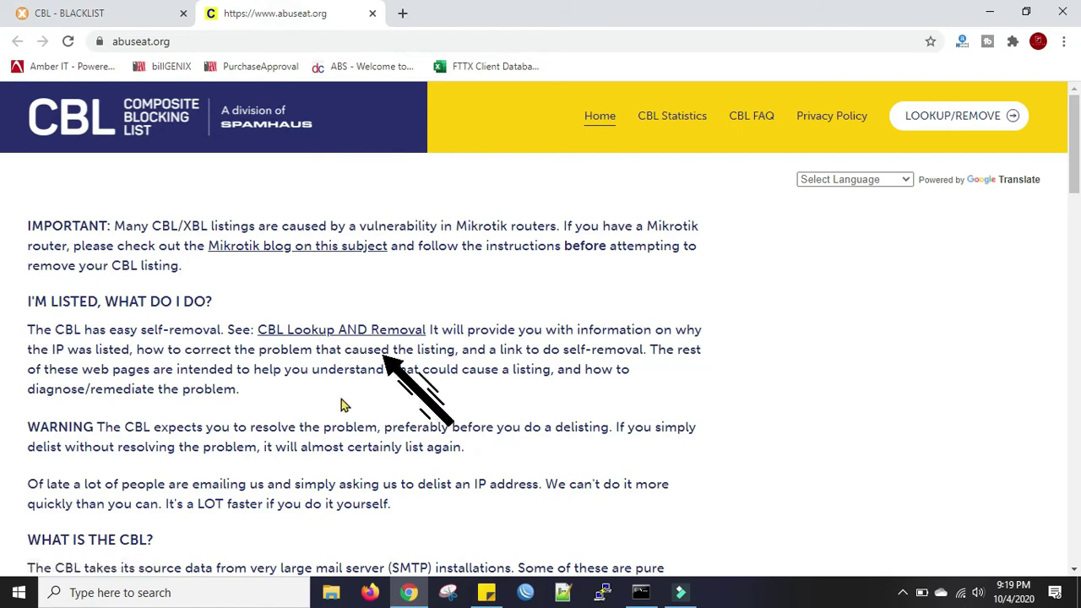
Run a CBL Lookup on 118.179.190.206, showing it listed twice in 28 days
left_click(331, 338)
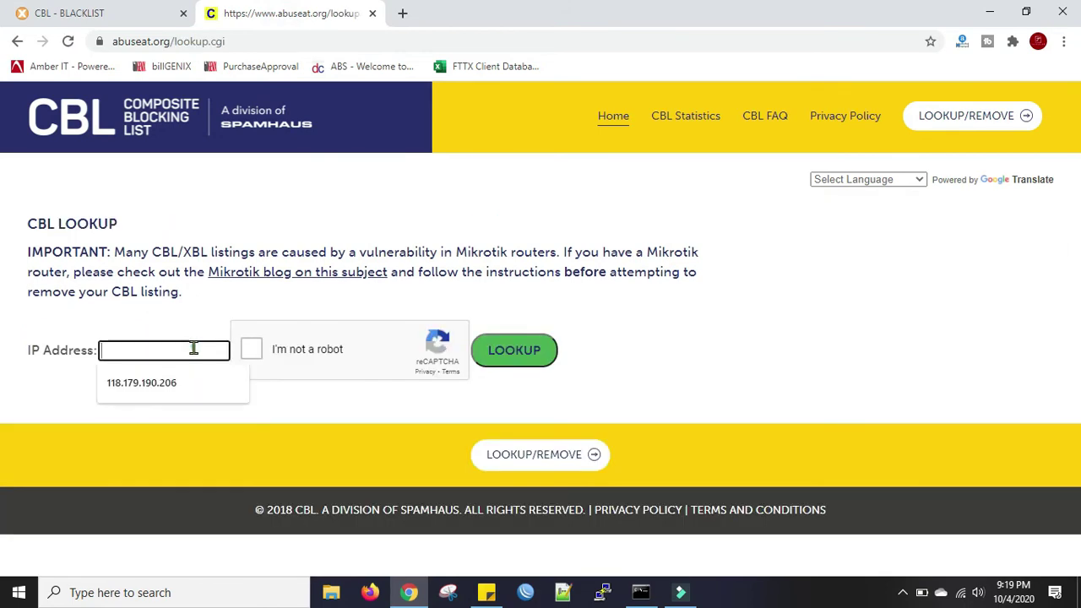
left_click(192, 349)
key("ctrl+v")
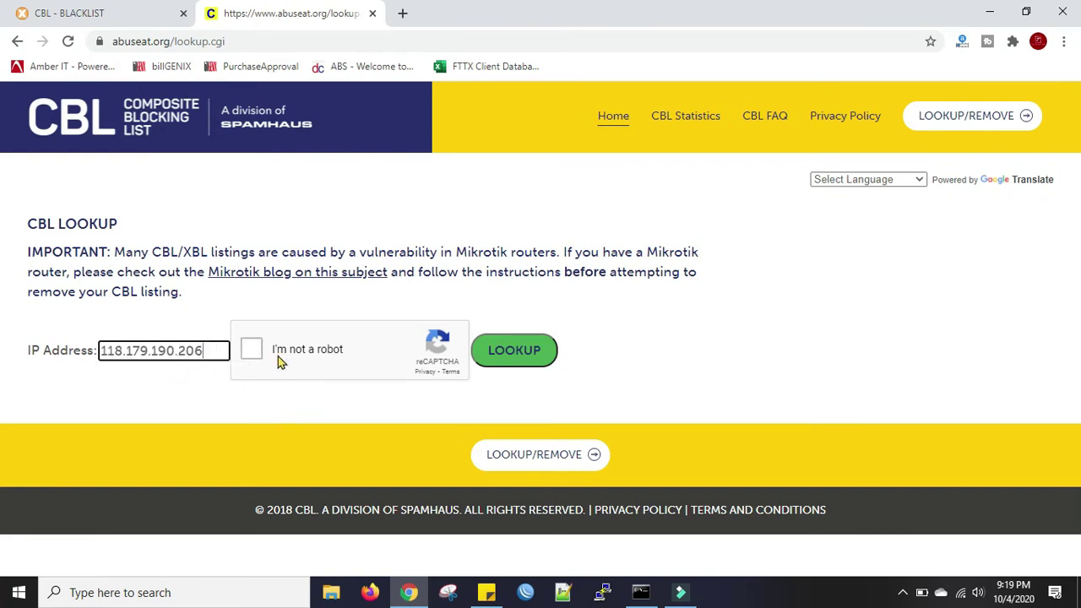
left_click(250, 351)
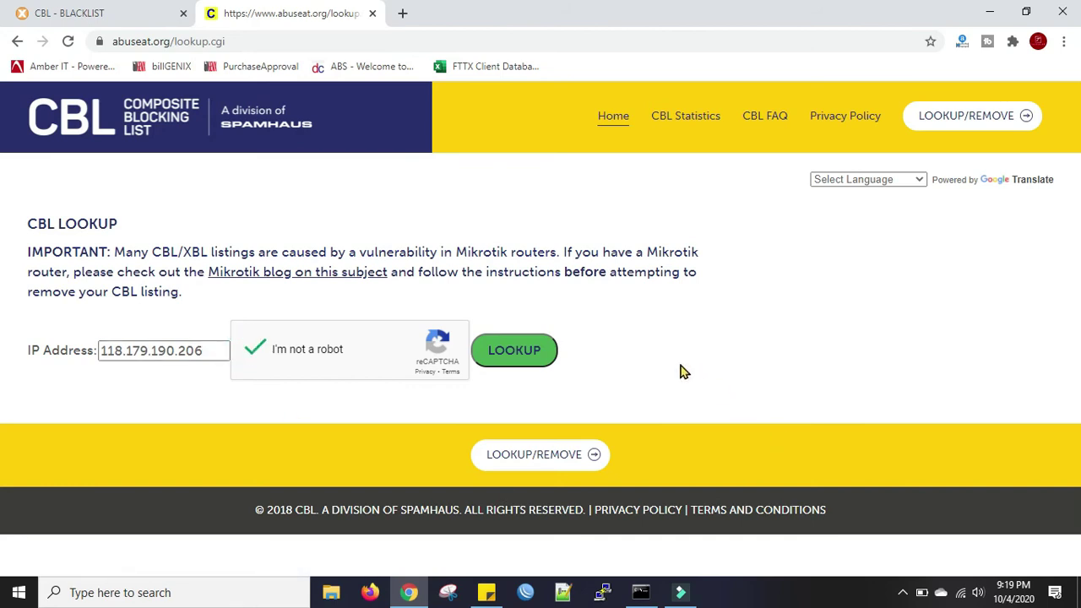
left_click(522, 361)
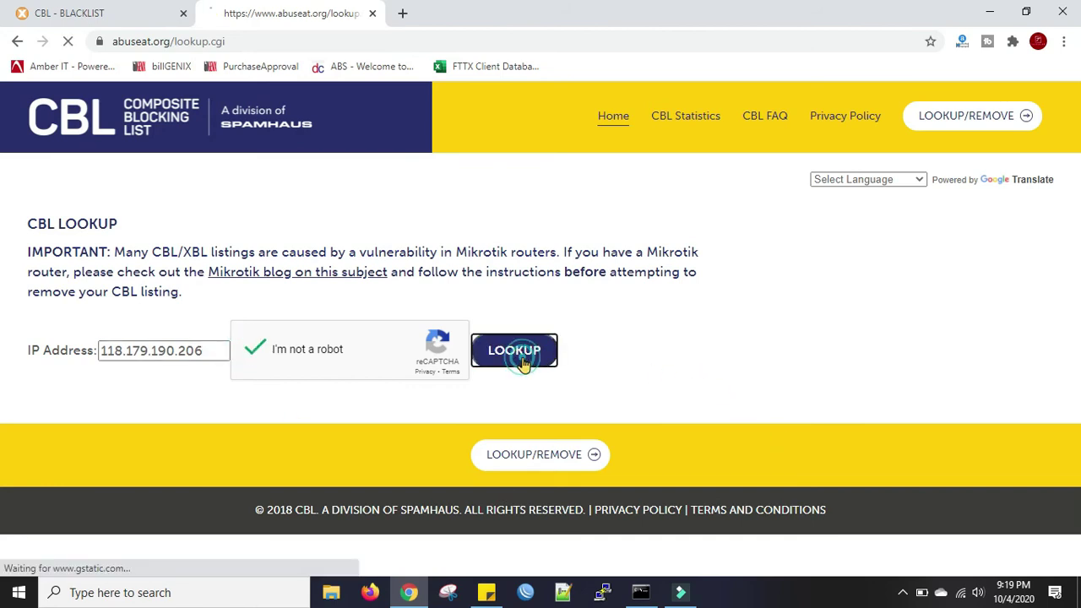
scroll(151, 431, "down", 1)
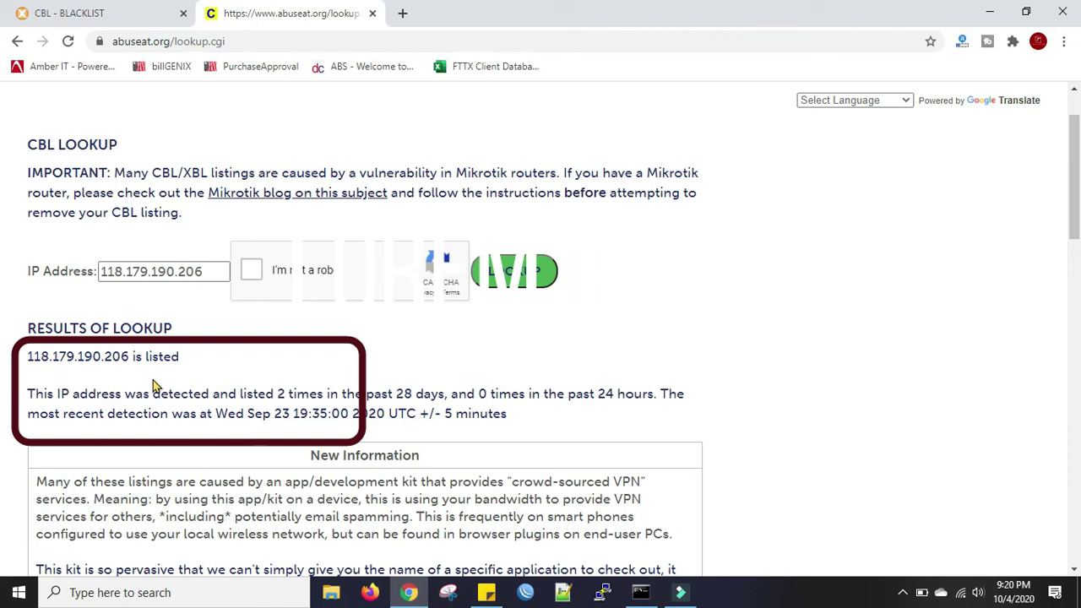
left_click_drag(278, 394, 445, 397)
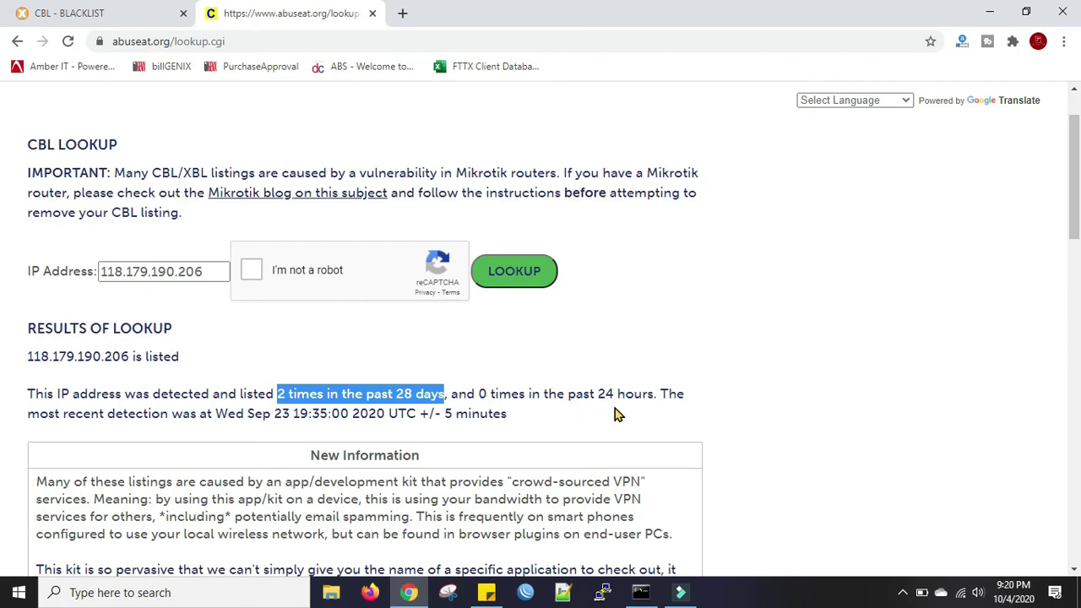
scroll(616, 414, "down", 1)
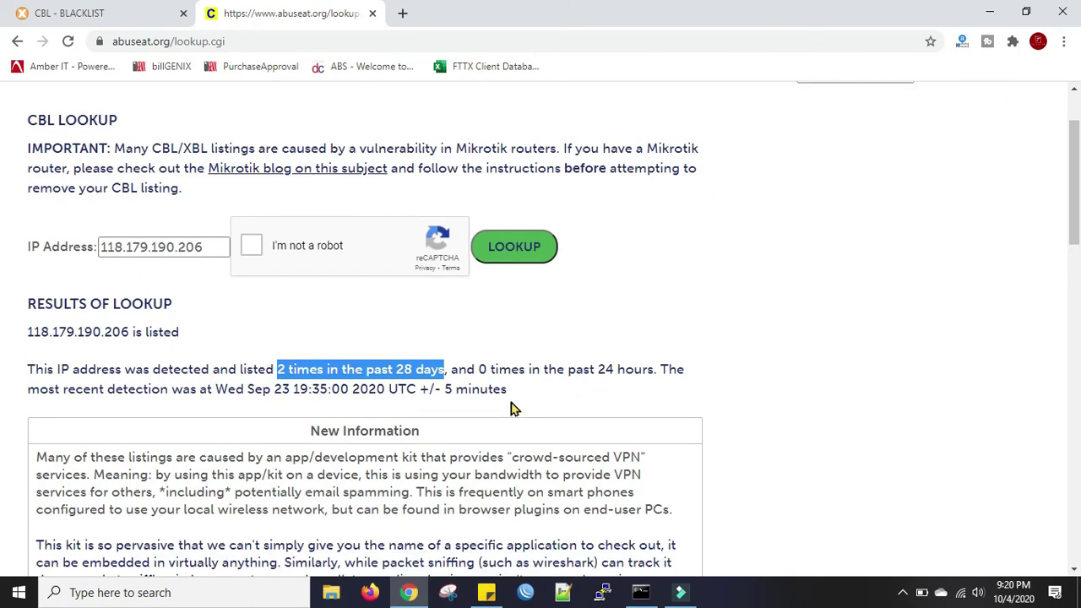
scroll(514, 408, "down", 1)
scroll(514, 408, "down", 3)
scroll(514, 408, "down", 4)
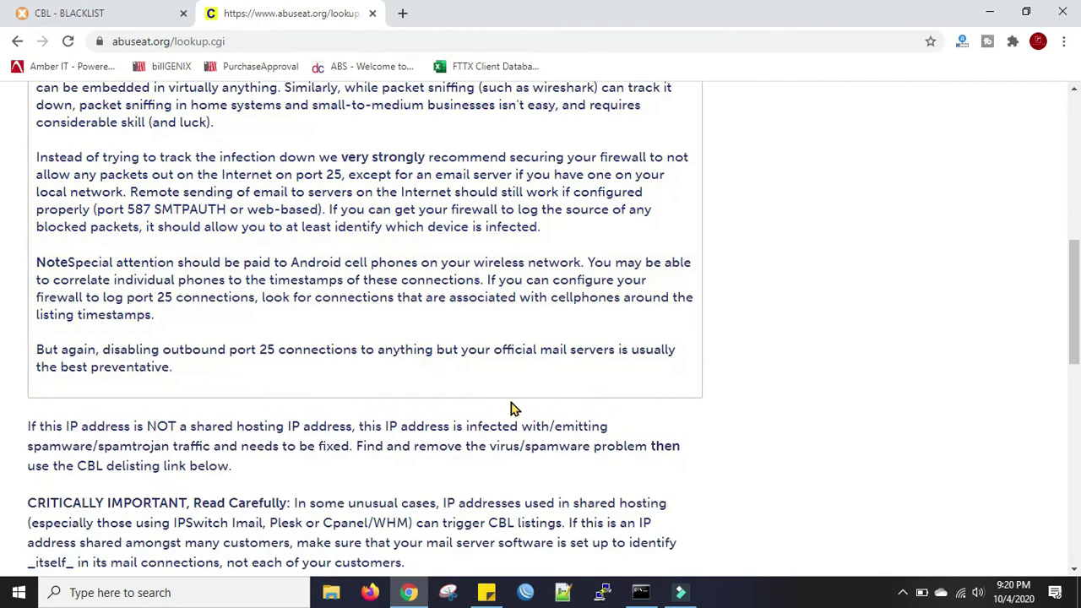
scroll(513, 408, "down", 1)
scroll(513, 408, "down", 4)
scroll(514, 408, "down", 4)
scroll(514, 408, "down", 1)
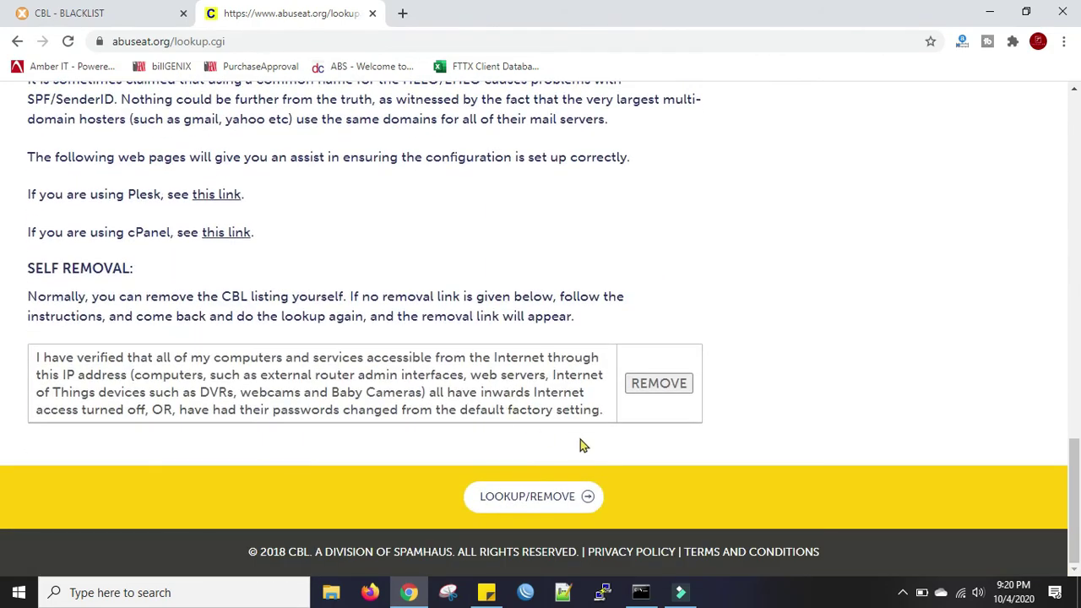
left_click(662, 384)
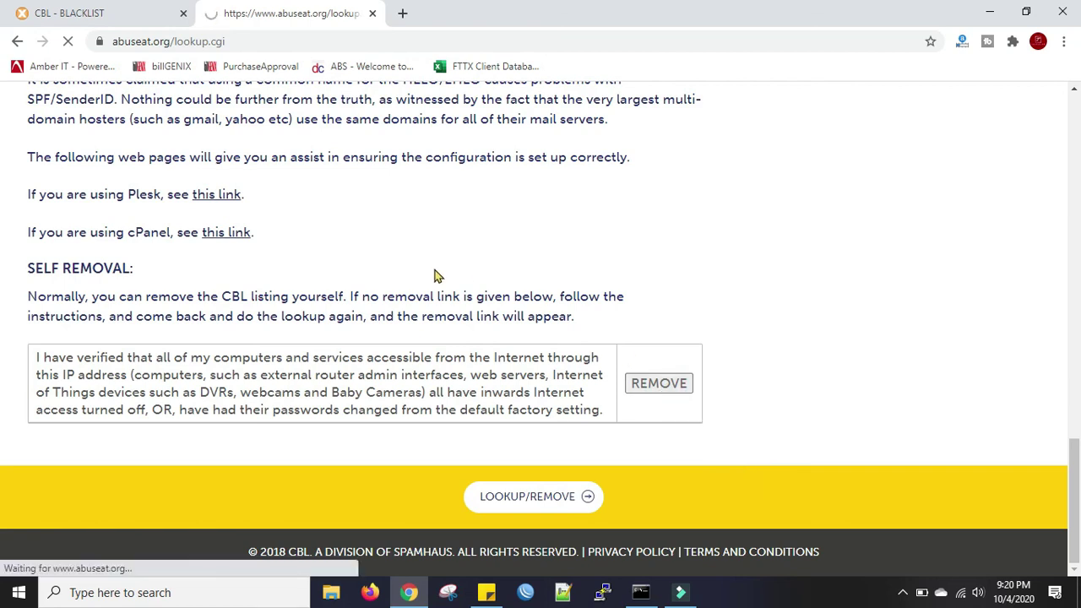
left_click_drag(434, 273, 265, 283)
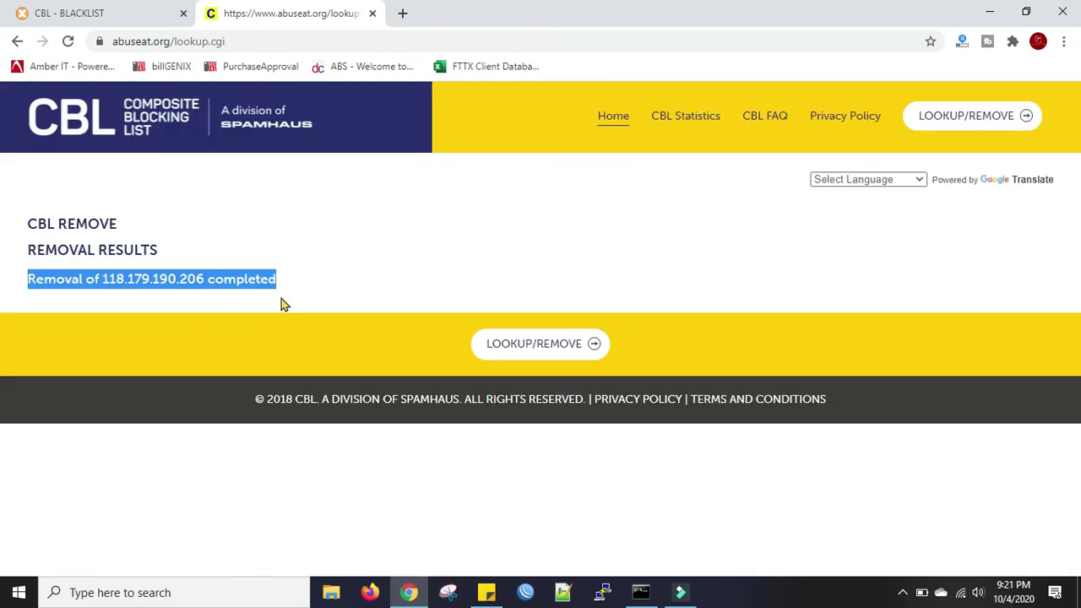
Repeat the CBL lookup for 118.179.190.206 and highlight its 'NOT listed' result line
left_click(540, 348)
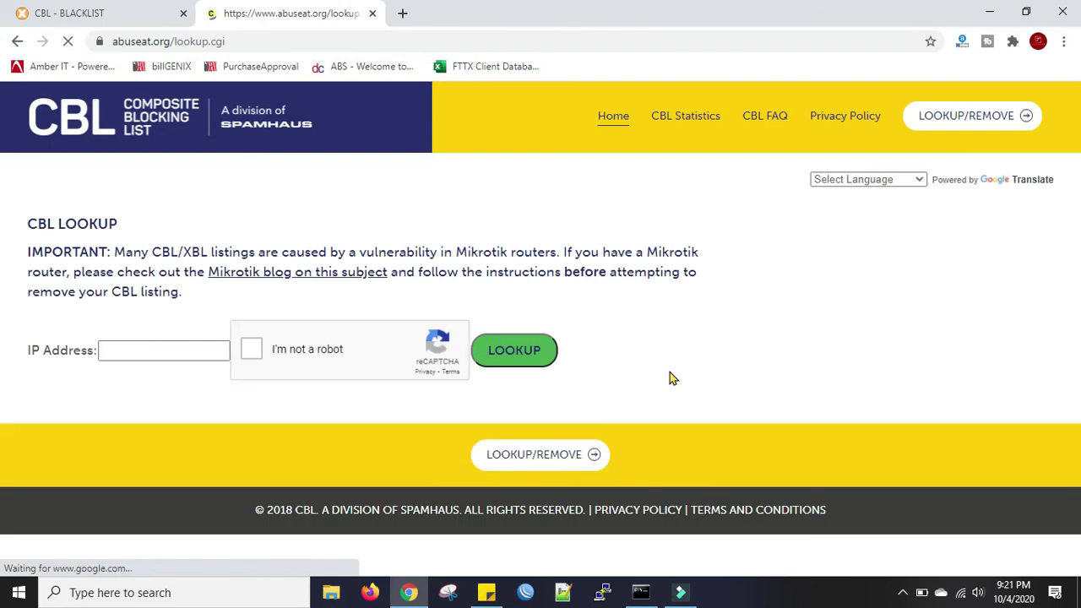
left_click(126, 350)
left_click(132, 377)
left_click(251, 349)
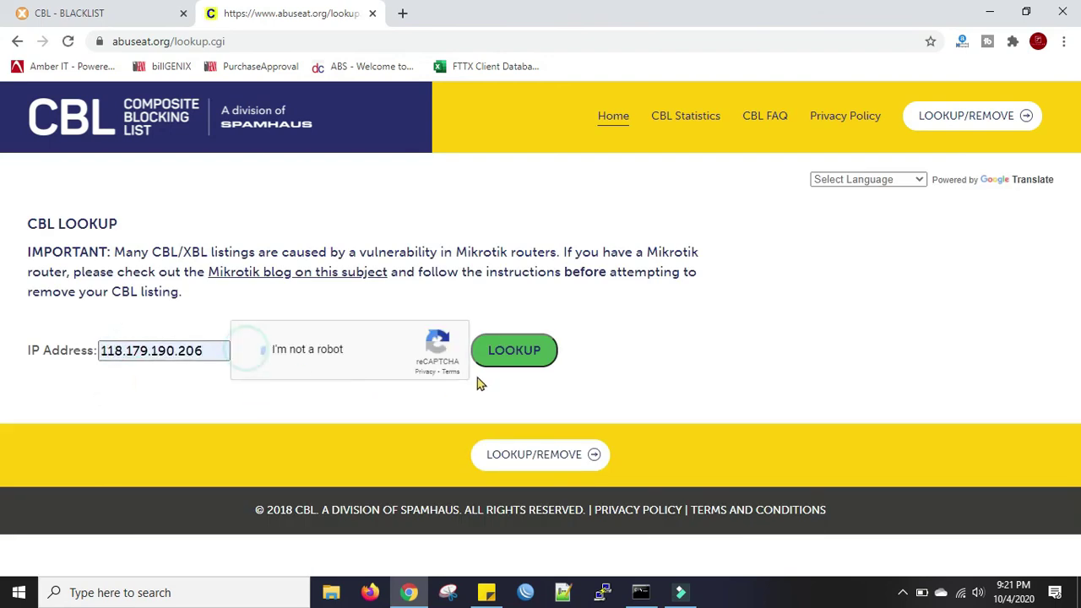
left_click(514, 349)
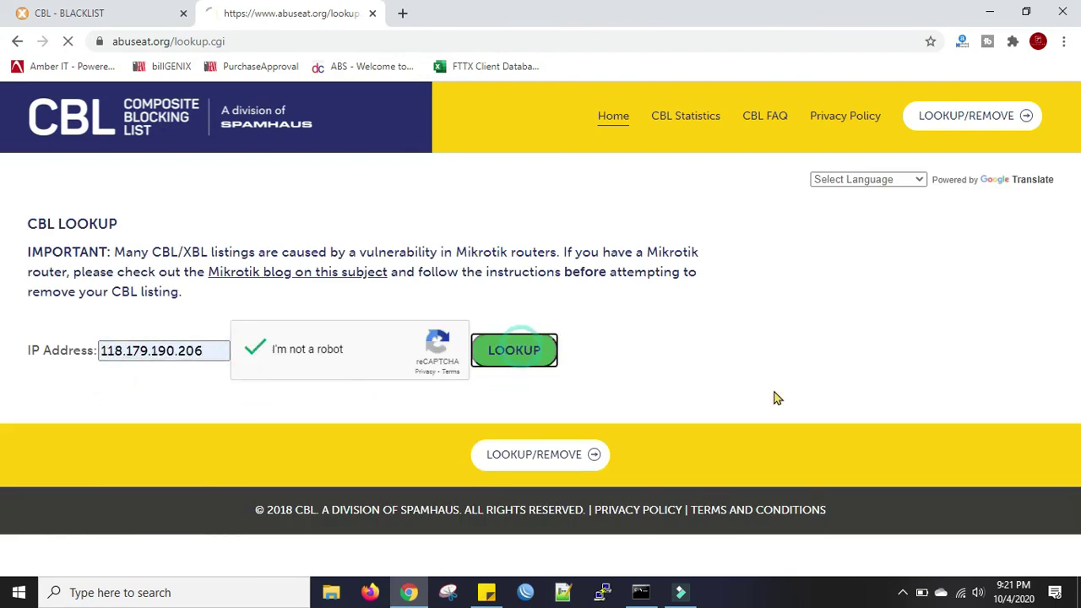
scroll(775, 398, "down", 1)
mouse_move(28, 356)
left_mouse_down()
mouse_move(105, 375)
mouse_move(215, 375)
left_mouse_up()
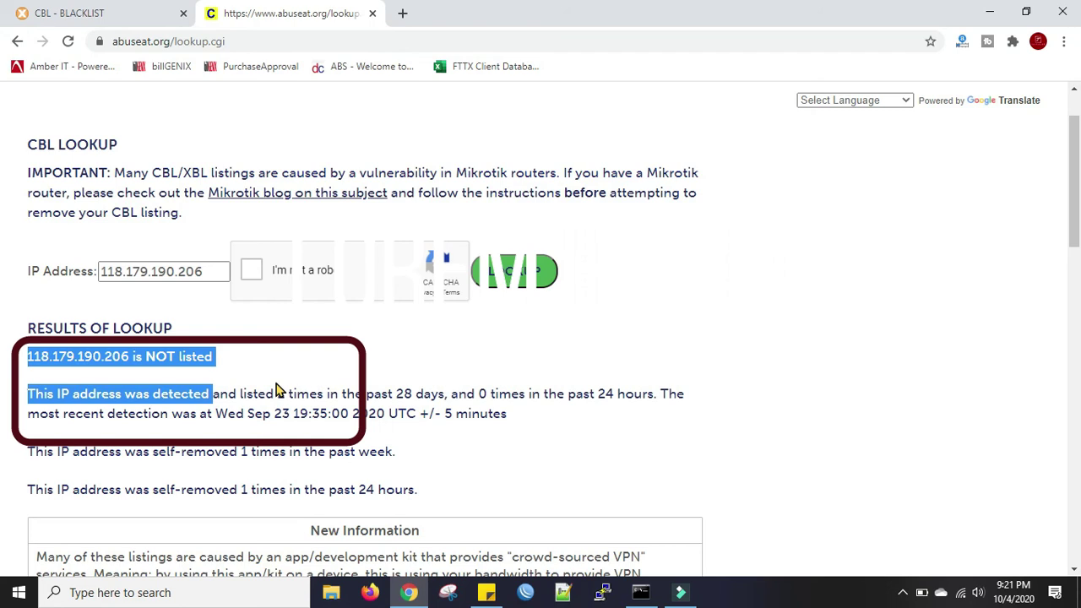
key("shift+Up")
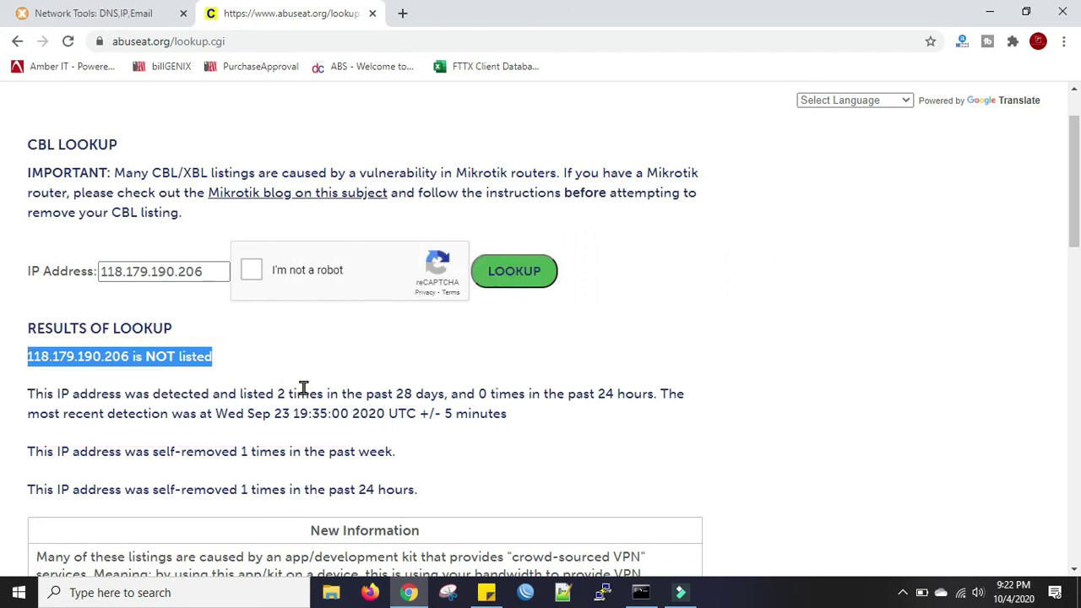